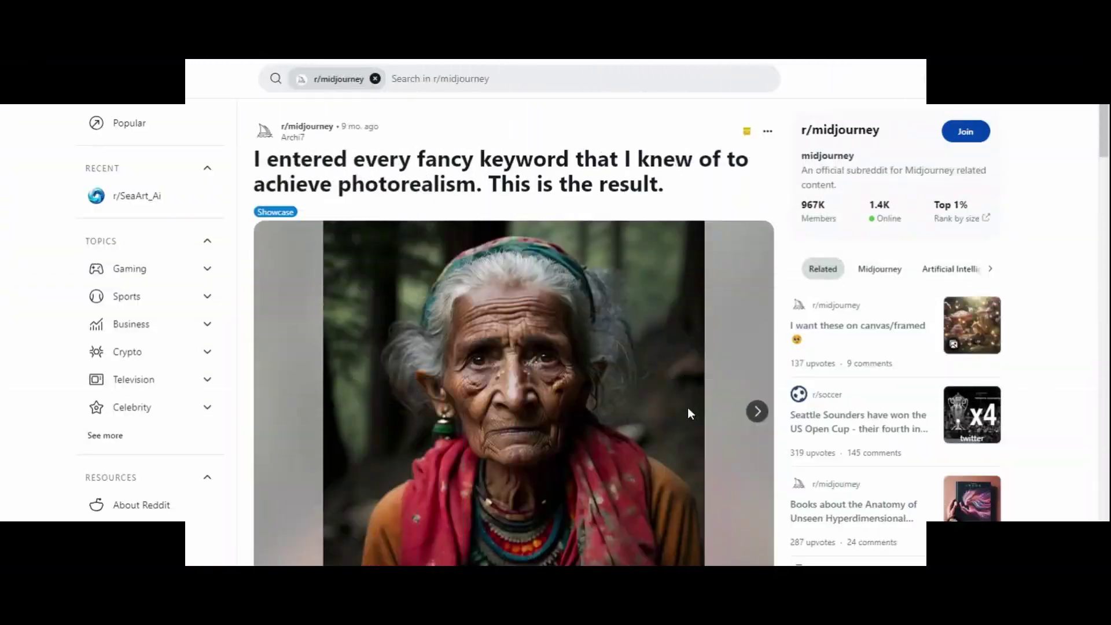
Step: Page through the first portraits in the Reddit post's gallery
mouse_move(294, 139)
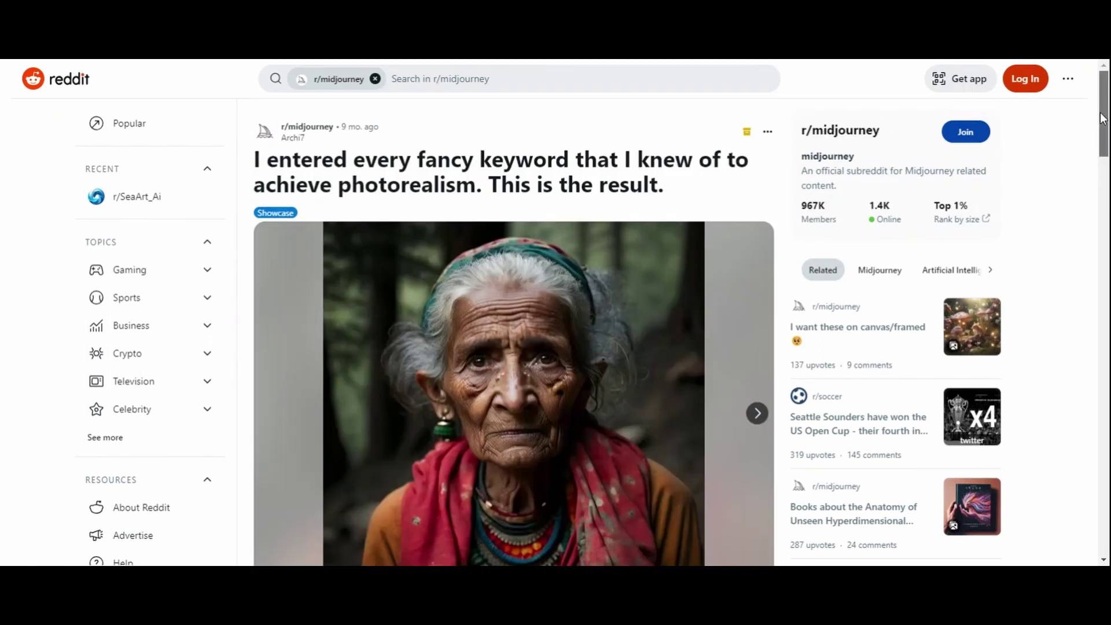
drag(1103, 119, 1103, 137)
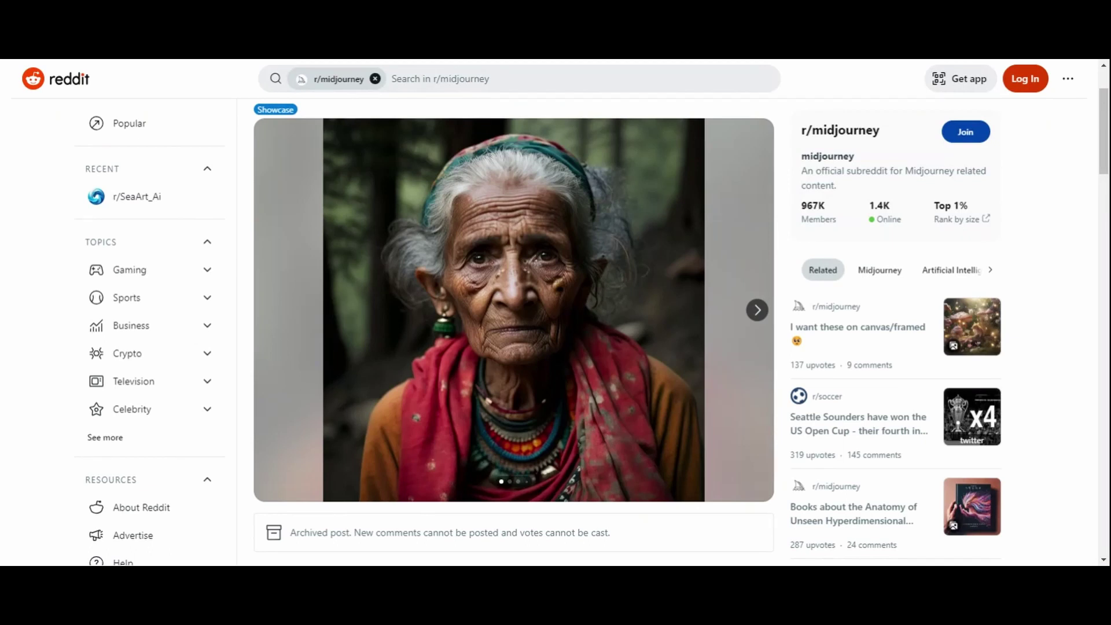
drag(1102, 128, 1103, 118)
click(756, 374)
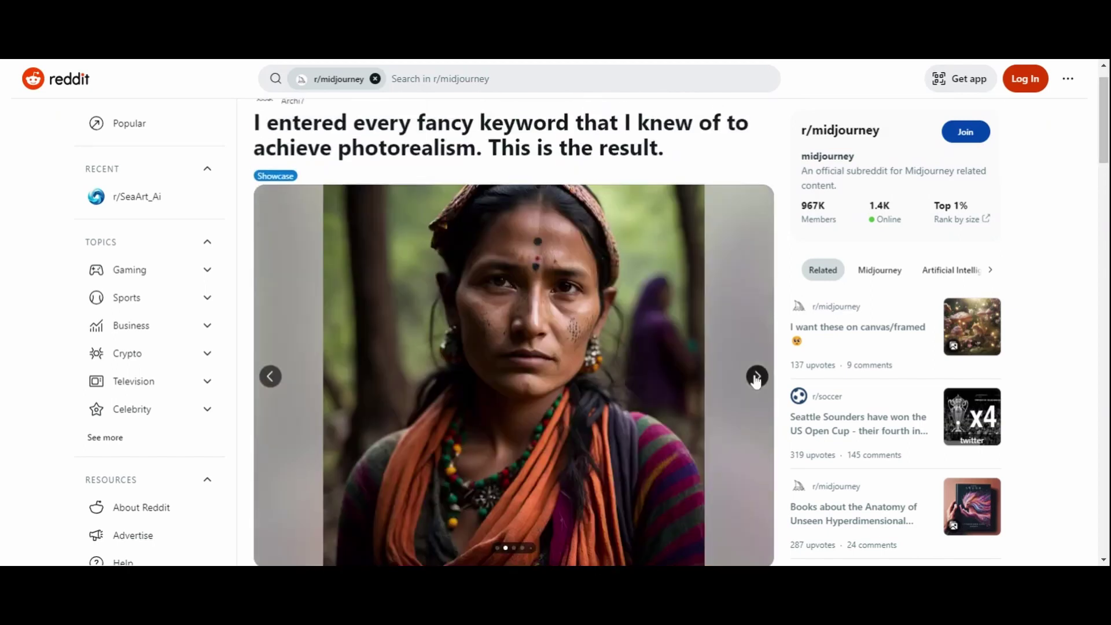
click(757, 376)
click(756, 376)
click(757, 376)
click(757, 376)
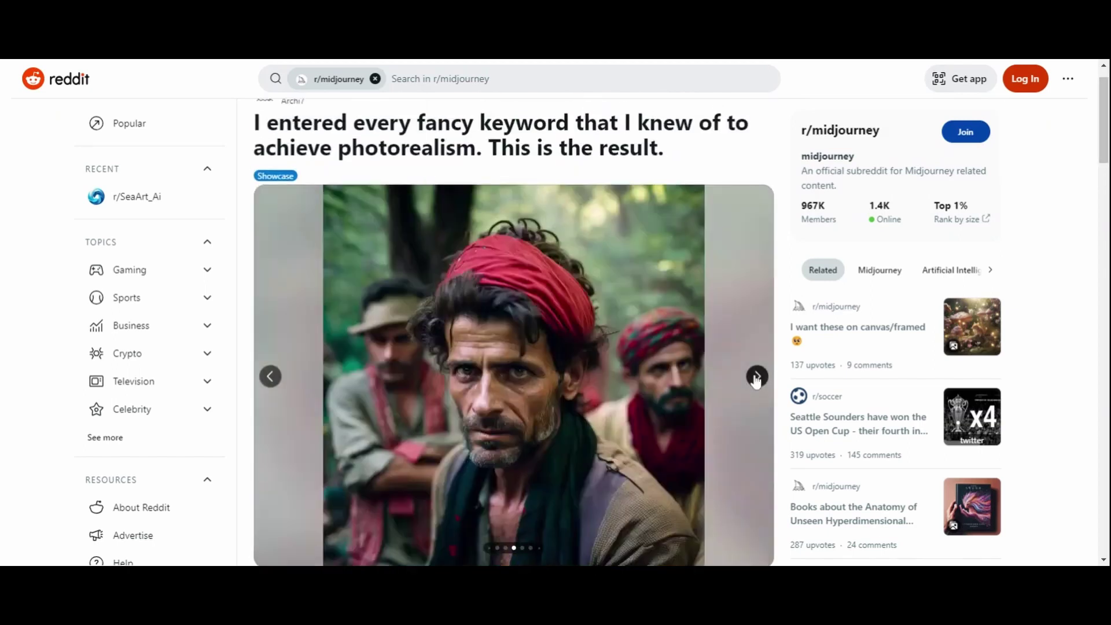
click(757, 377)
click(757, 376)
click(757, 376)
click(757, 376)
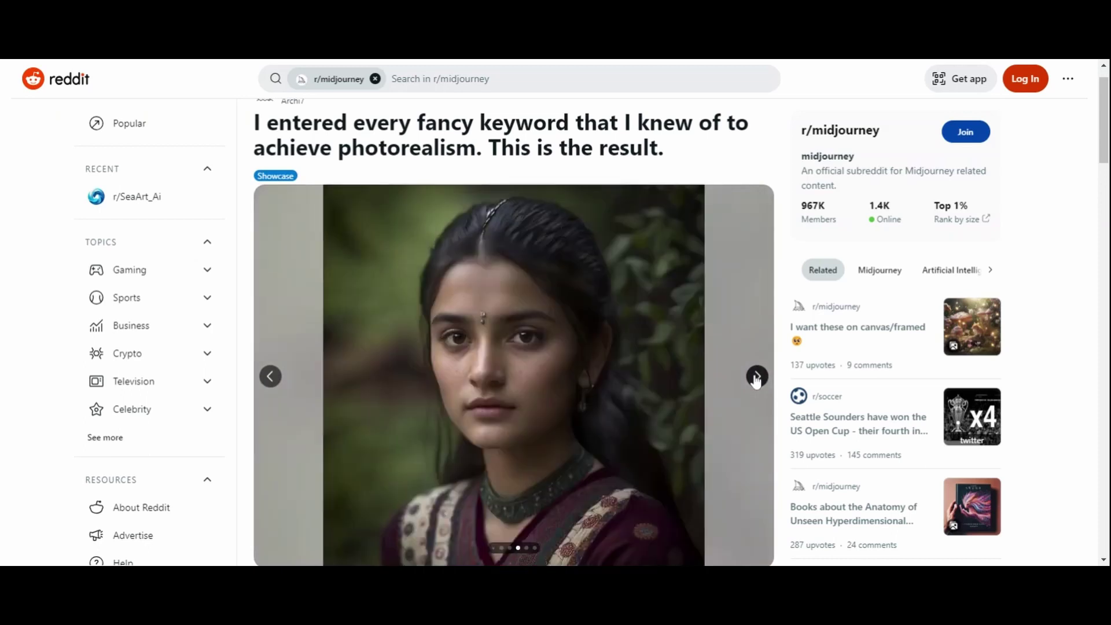
click(757, 376)
click(756, 376)
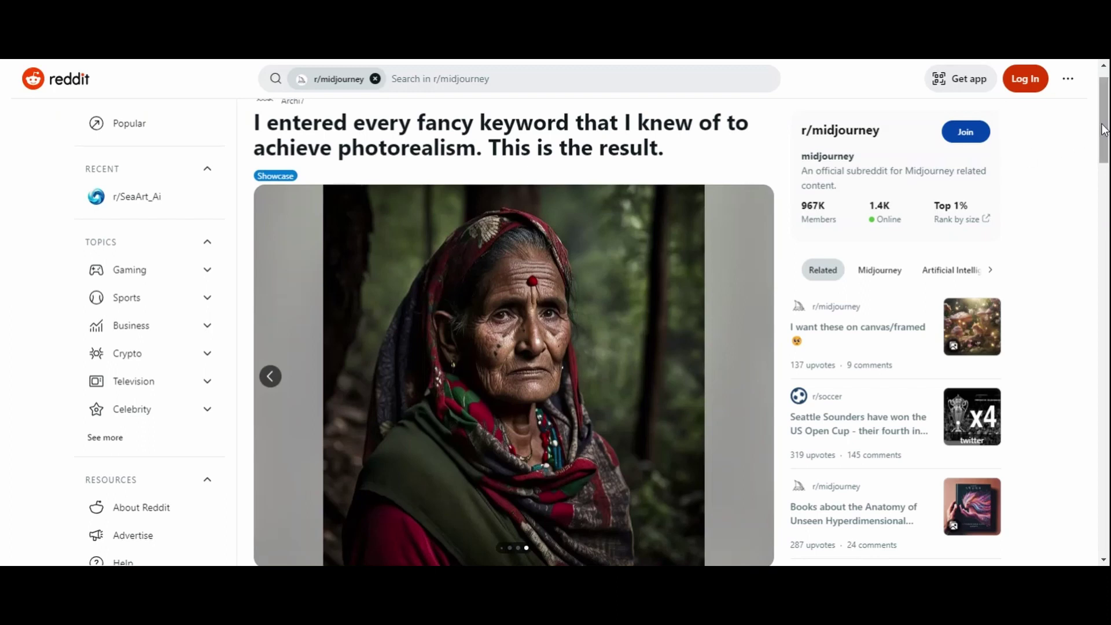
drag(1103, 124, 1103, 234)
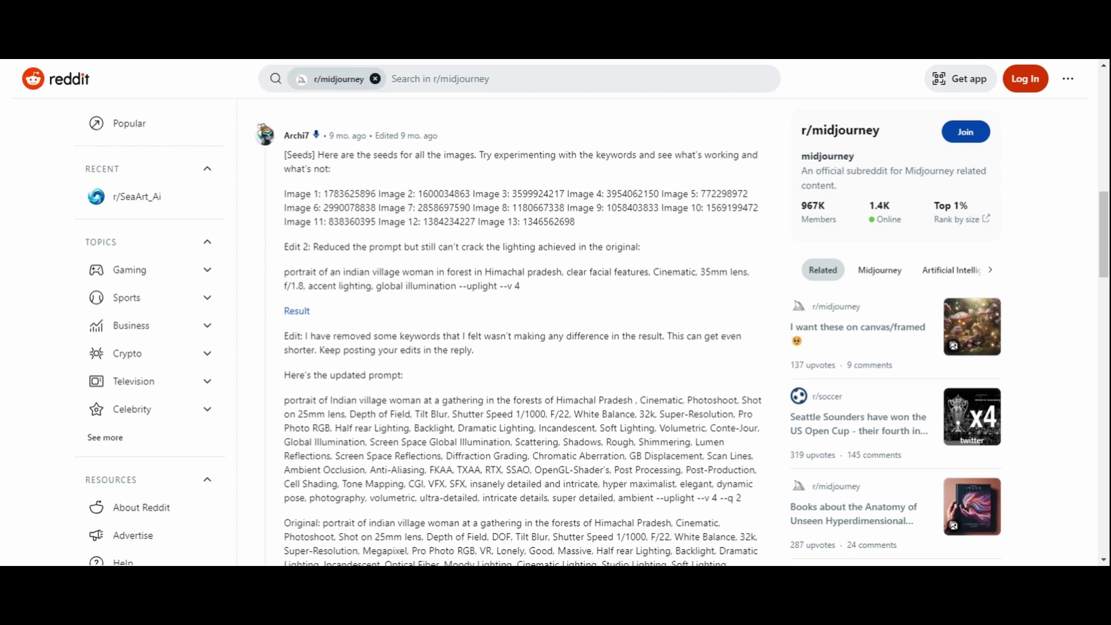
drag(285, 400, 676, 498)
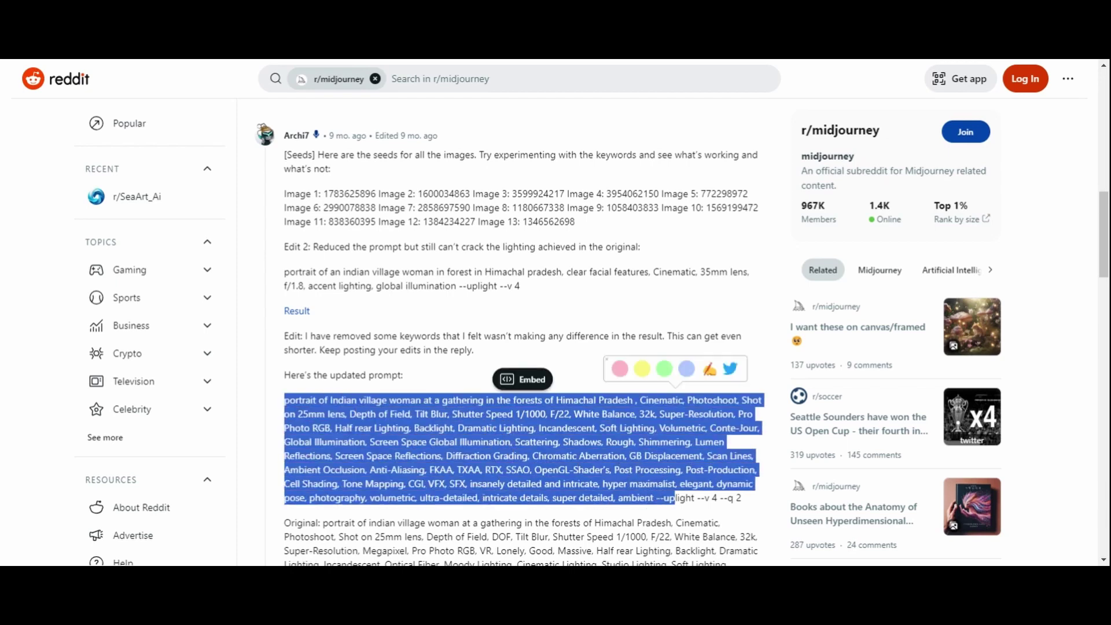
click(676, 498)
scroll(521, 347, down, 3)
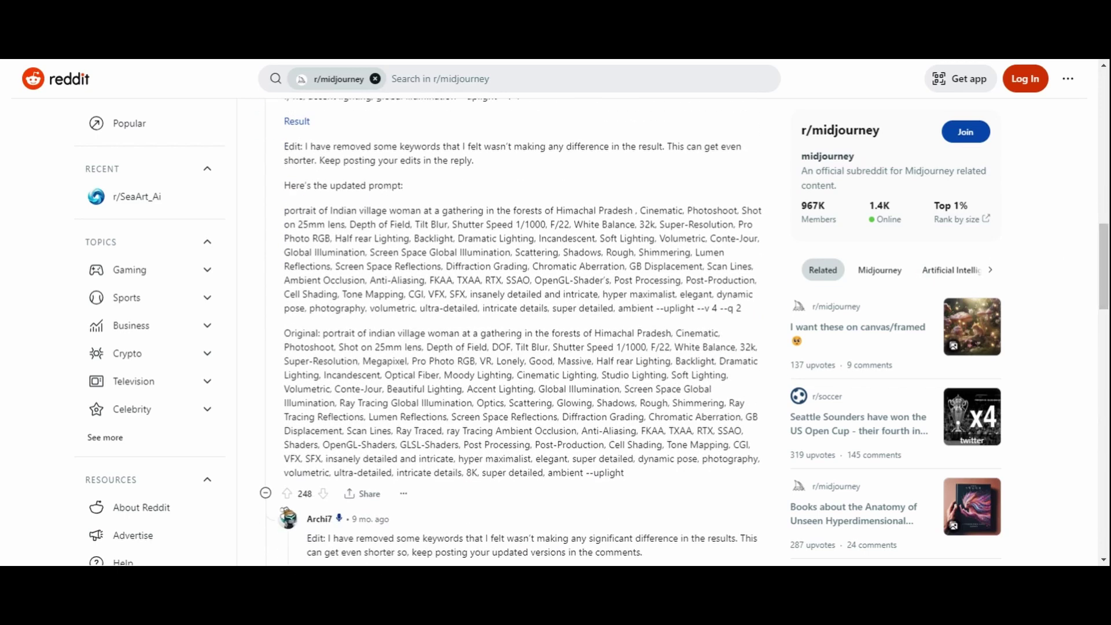
drag(336, 186, 414, 187)
drag(285, 334, 638, 477)
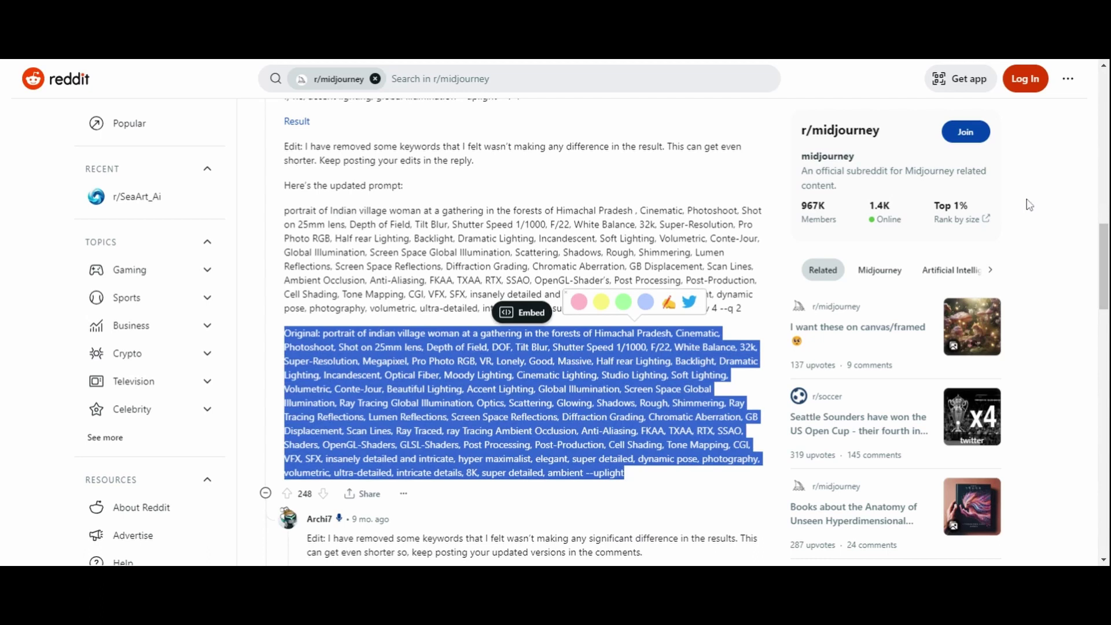
click(1050, 211)
scroll(1101, 243, down, 2)
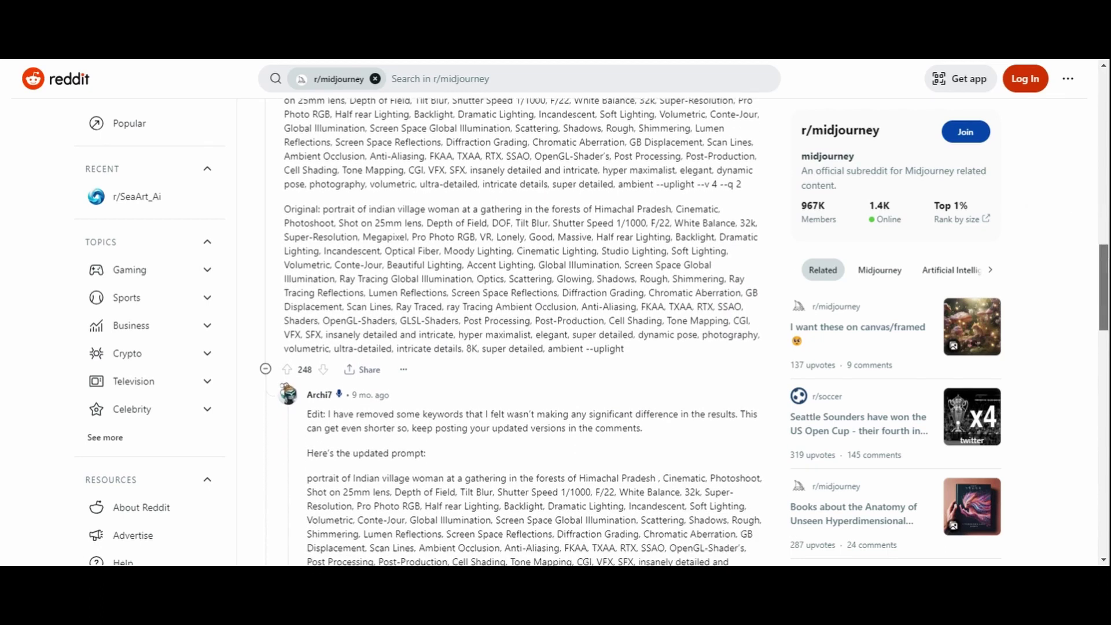
scroll(521, 333, down, 2)
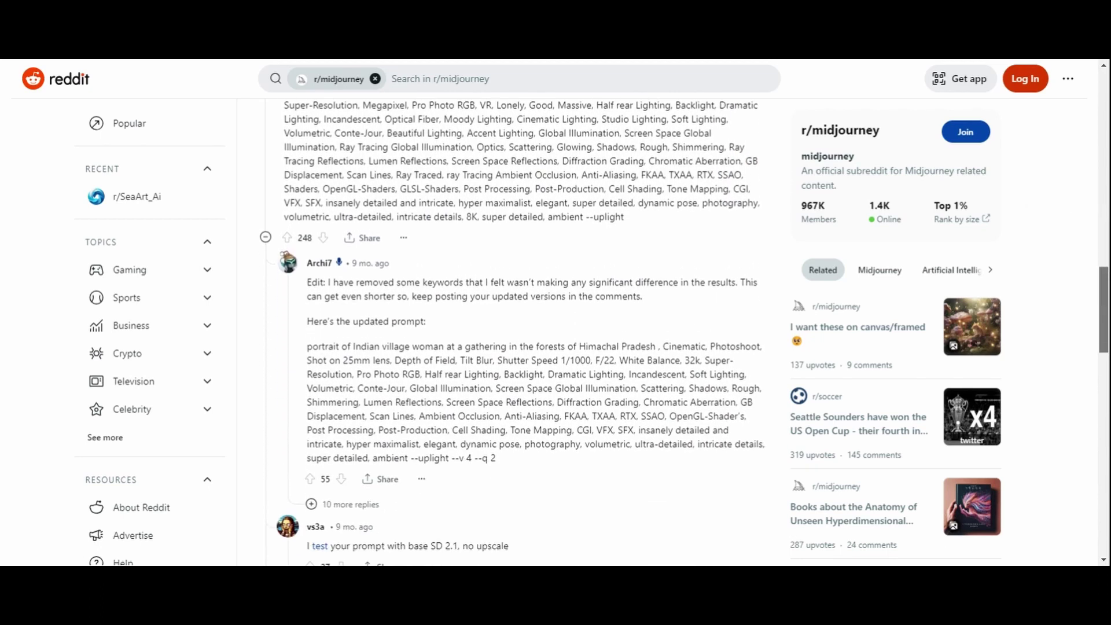
scroll(521, 332, up, 1)
scroll(521, 333, up, 7)
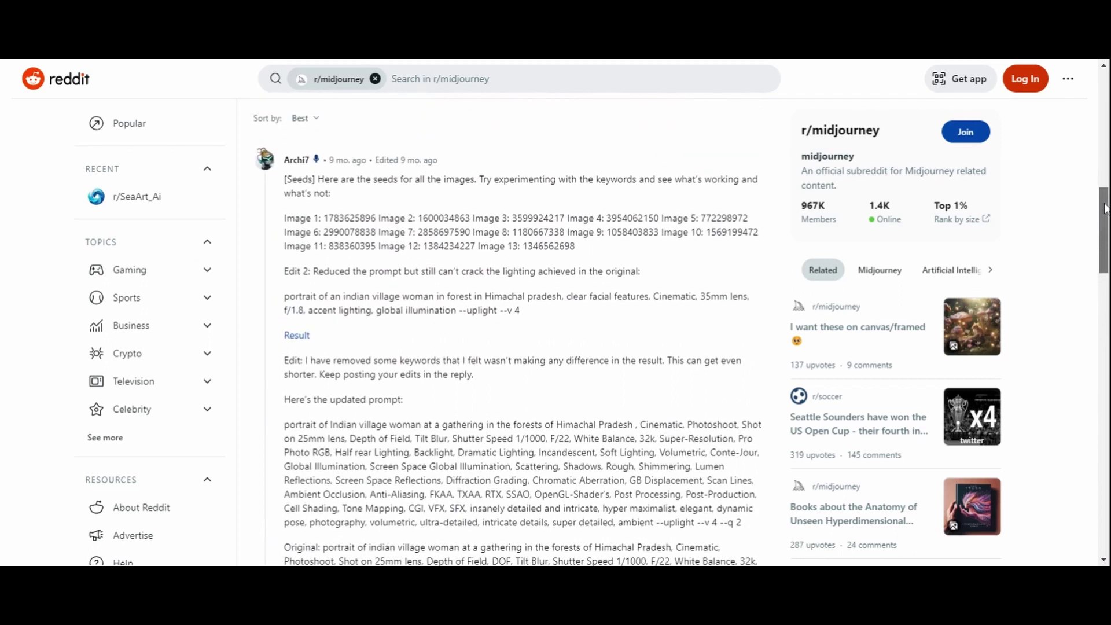
mouse_move(285, 176)
mouse_down()
mouse_move(747, 498)
mouse_move(742, 522)
mouse_up()
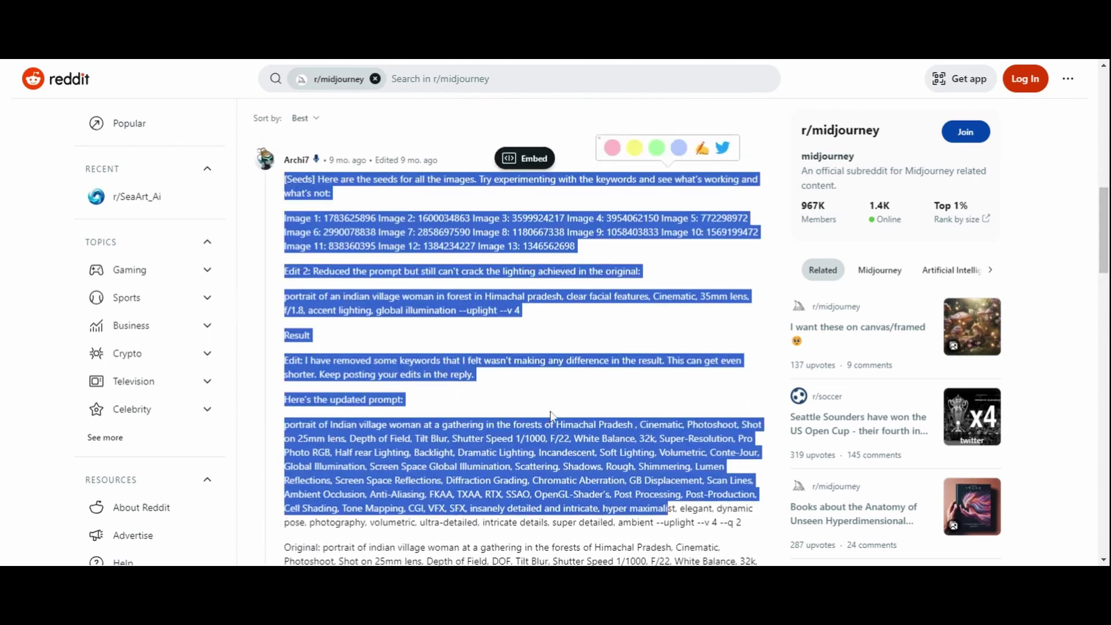
click(537, 406)
drag(284, 424, 738, 522)
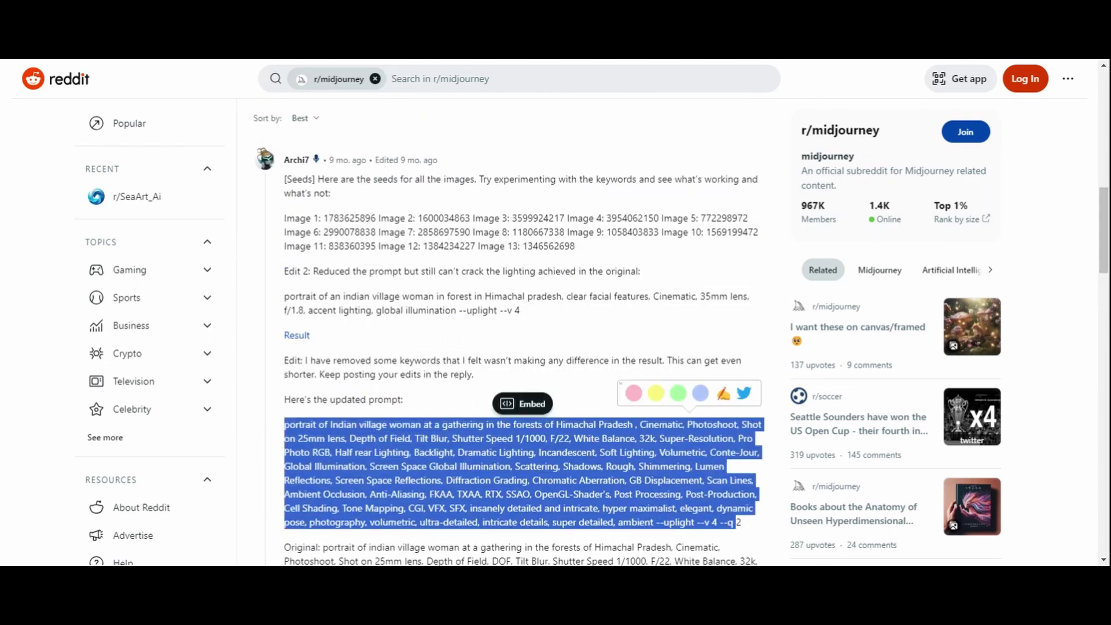
click(566, 323)
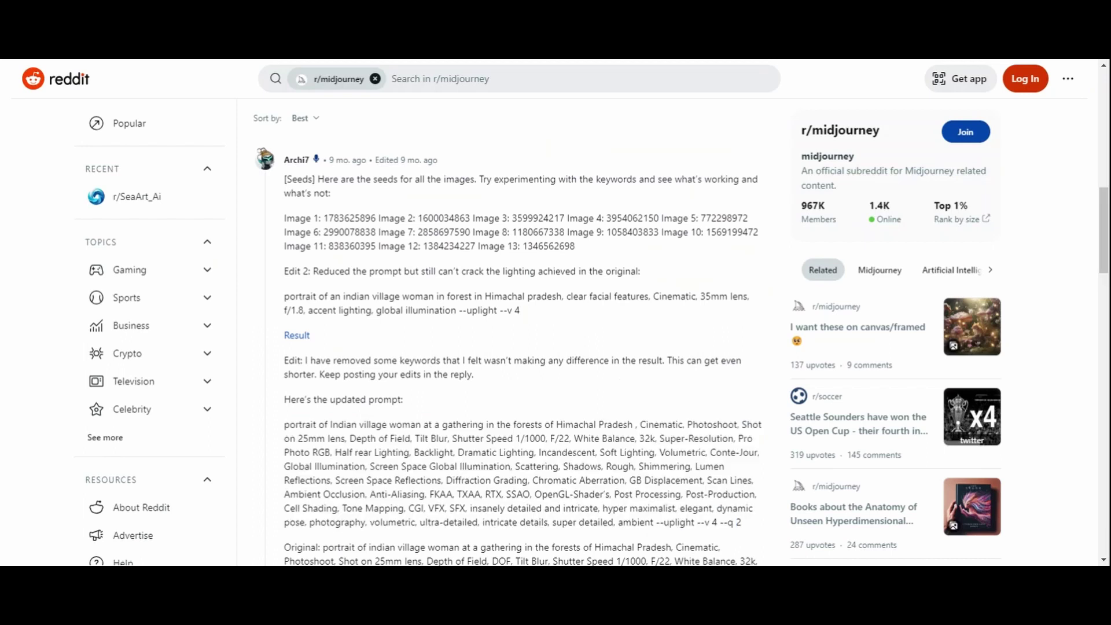
mouse_move(313, 271)
mouse_down()
mouse_move(651, 297)
mouse_move(641, 272)
mouse_up()
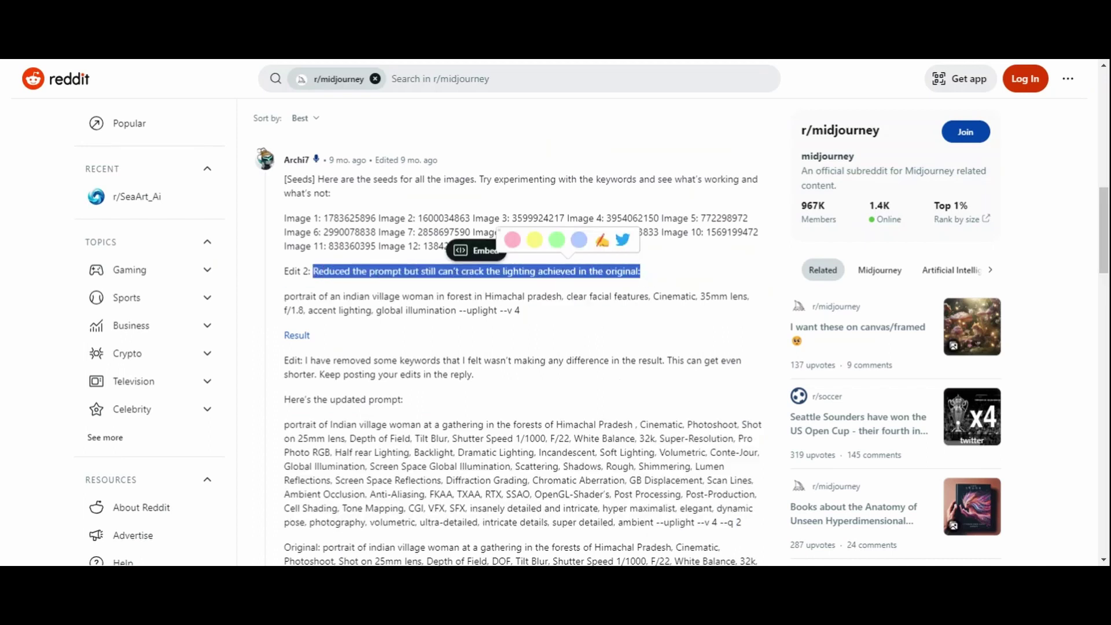
click(287, 299)
drag(284, 296, 521, 311)
click(561, 327)
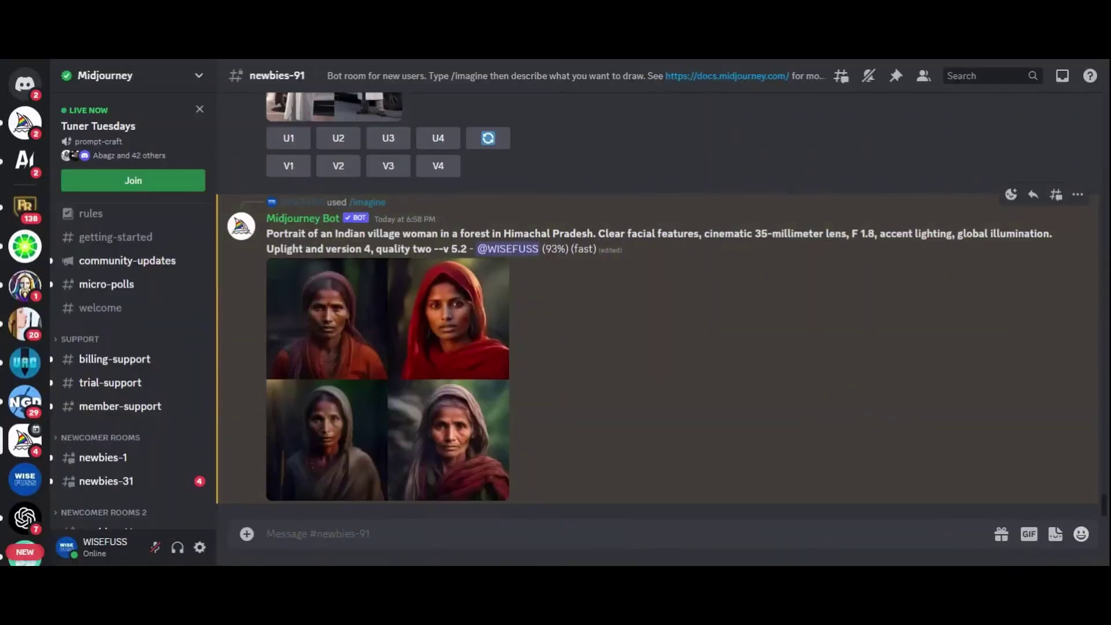
Step: Enlarge the four-portrait grid, then upscale the first portrait and view it enlarged
click(428, 266)
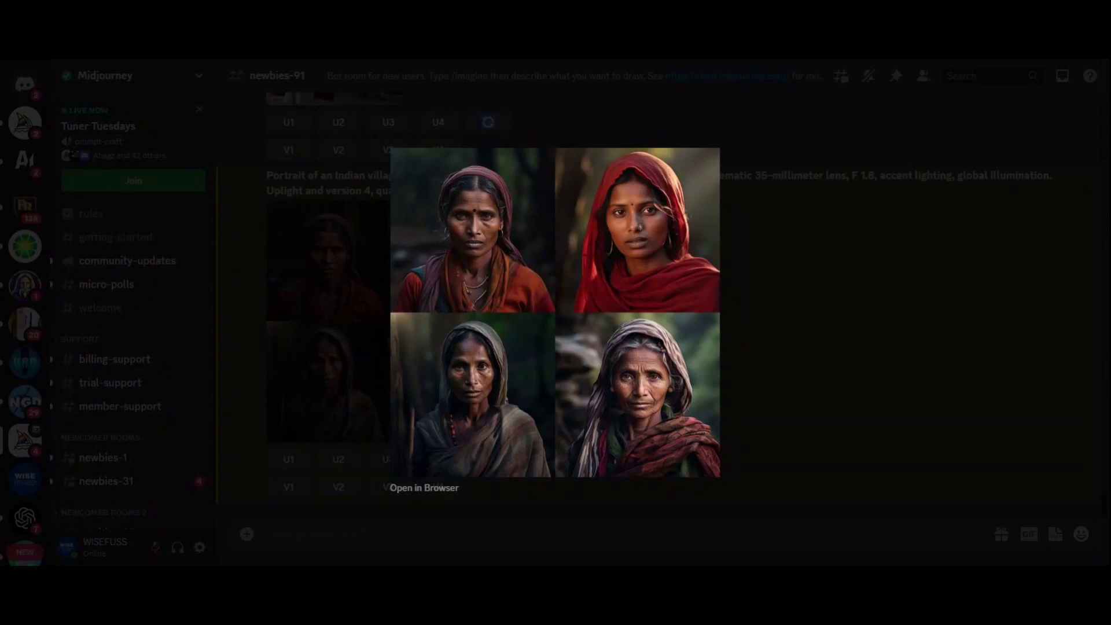
click(765, 385)
click(288, 459)
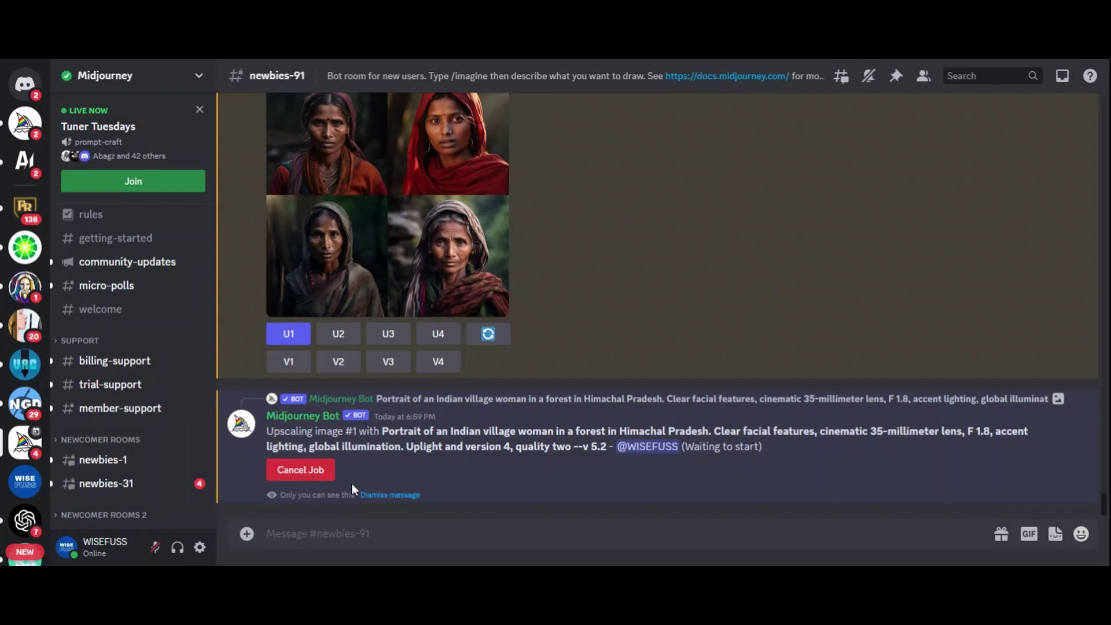
click(388, 260)
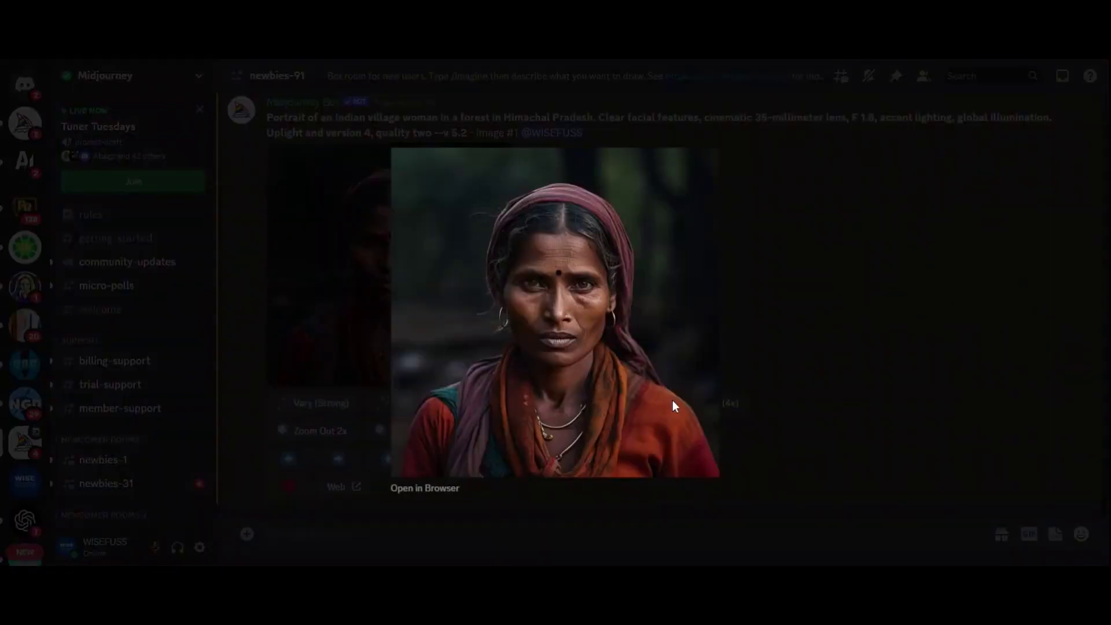
Step: Upscale the third and fourth portraits and view the upscaled fourth portrait enlarged
click(885, 316)
scroll(637, 348, up, 5)
click(388, 397)
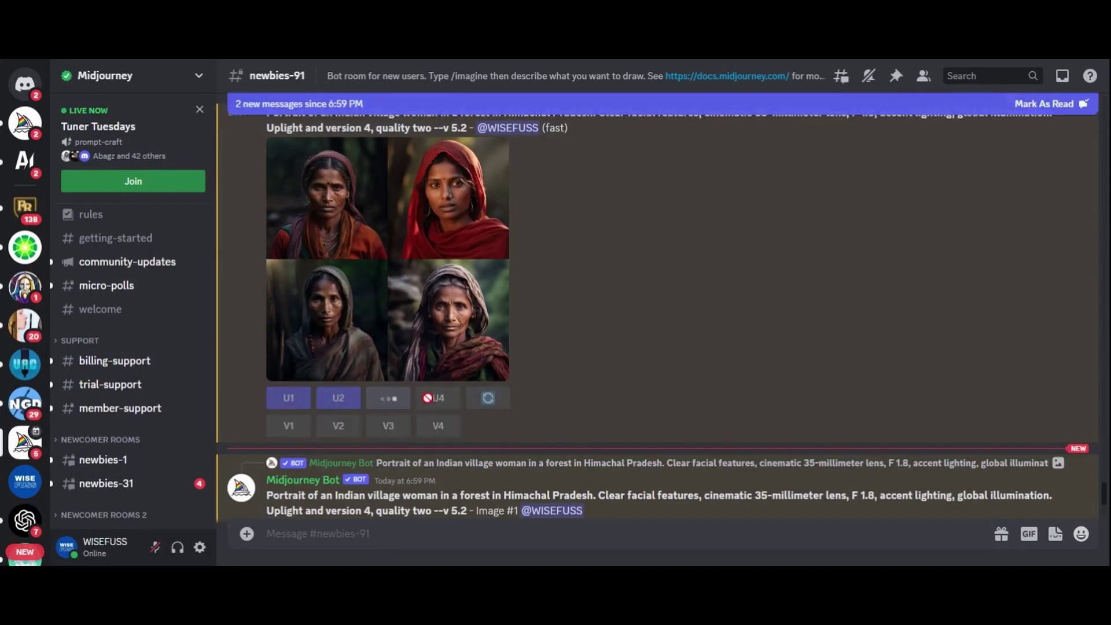
click(427, 397)
click(392, 310)
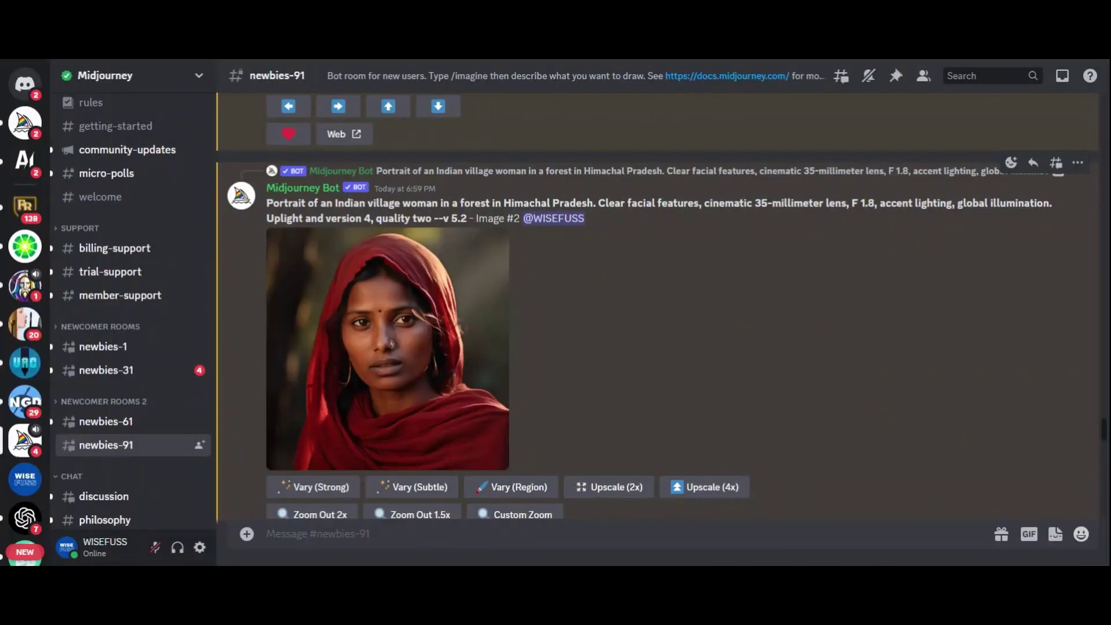
Step: Select 'cinematic 35-millimeter lens, F 1.8, accent lighting' and enlarge the red-scarf Image #2 upscale
drag(755, 203, 836, 203)
drag(875, 203, 947, 203)
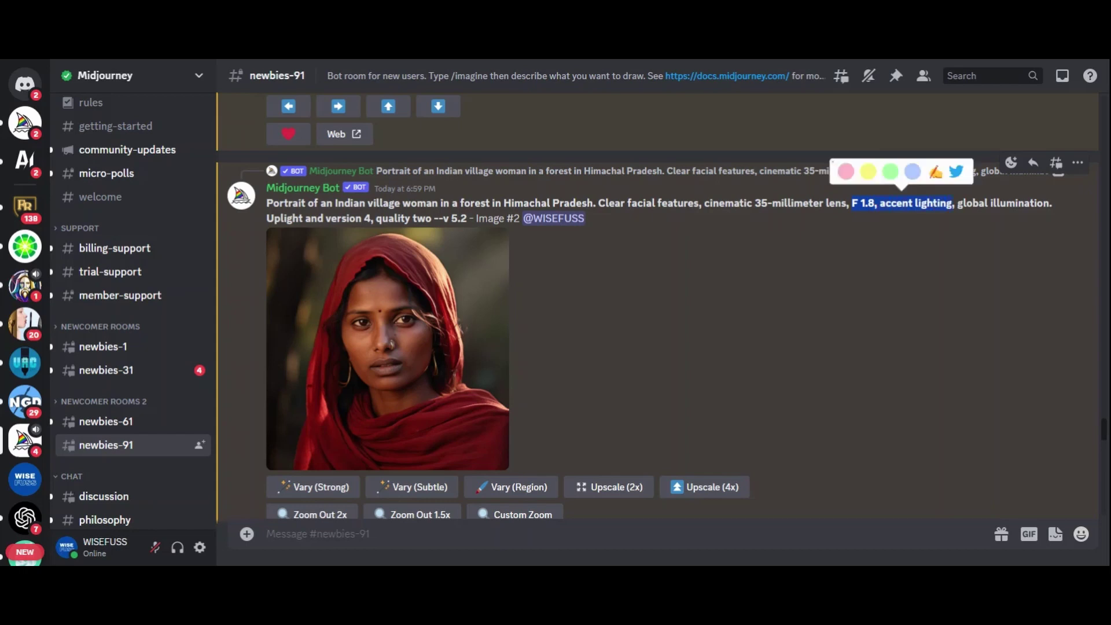
click(255, 57)
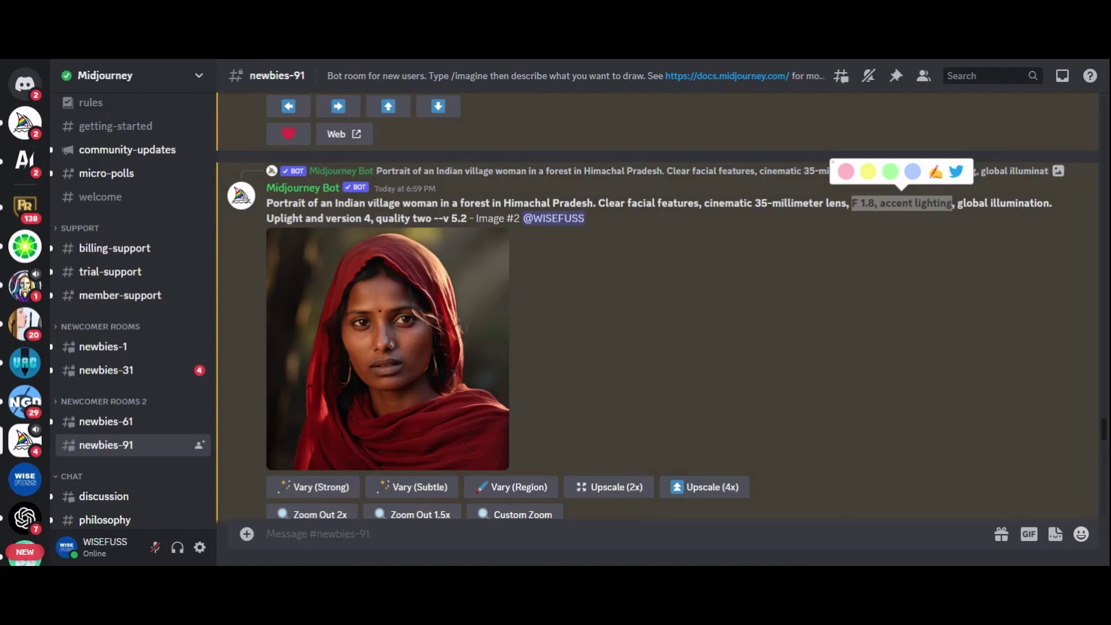
click(366, 316)
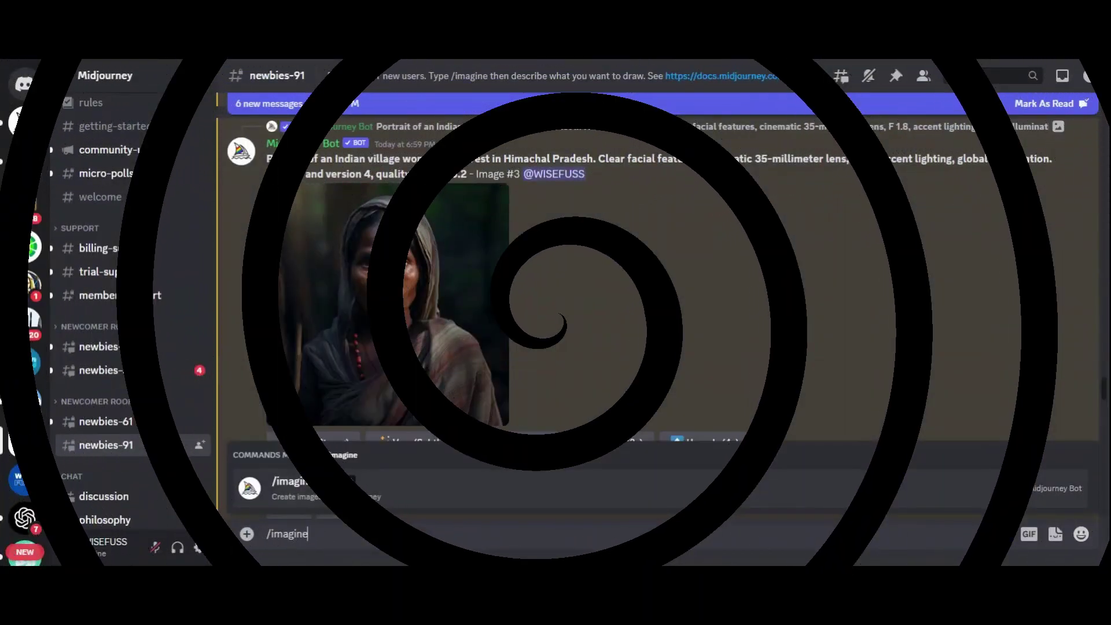
Step: Submit the young British girl prompt with lens and lighting details, then a 'polaroid' version
key(Tab)
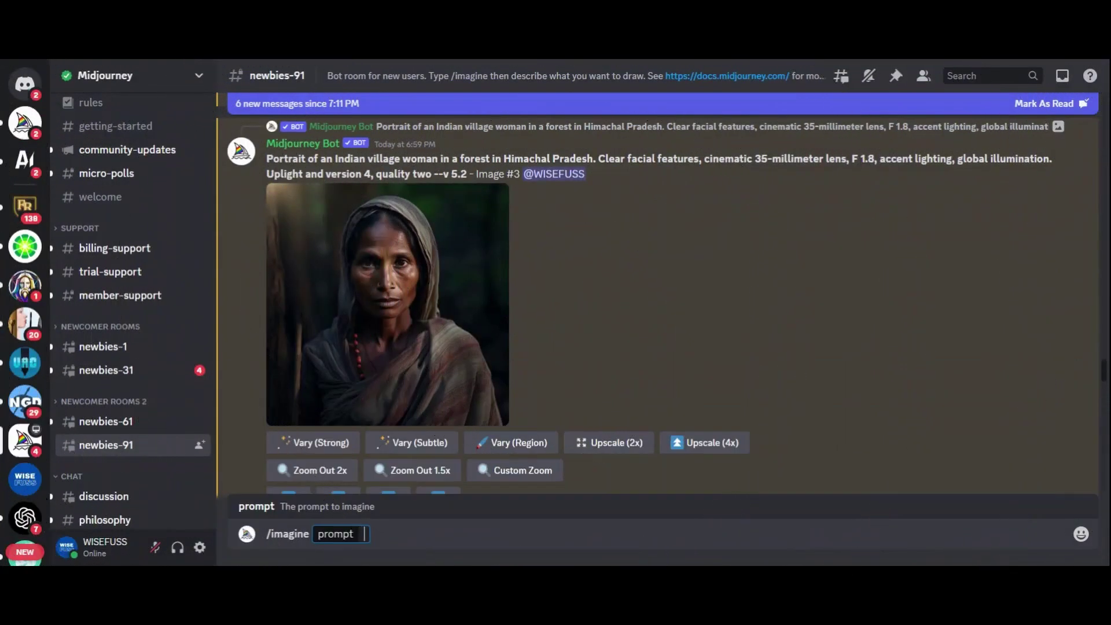
text(a young British girl leaning against a brick wall)
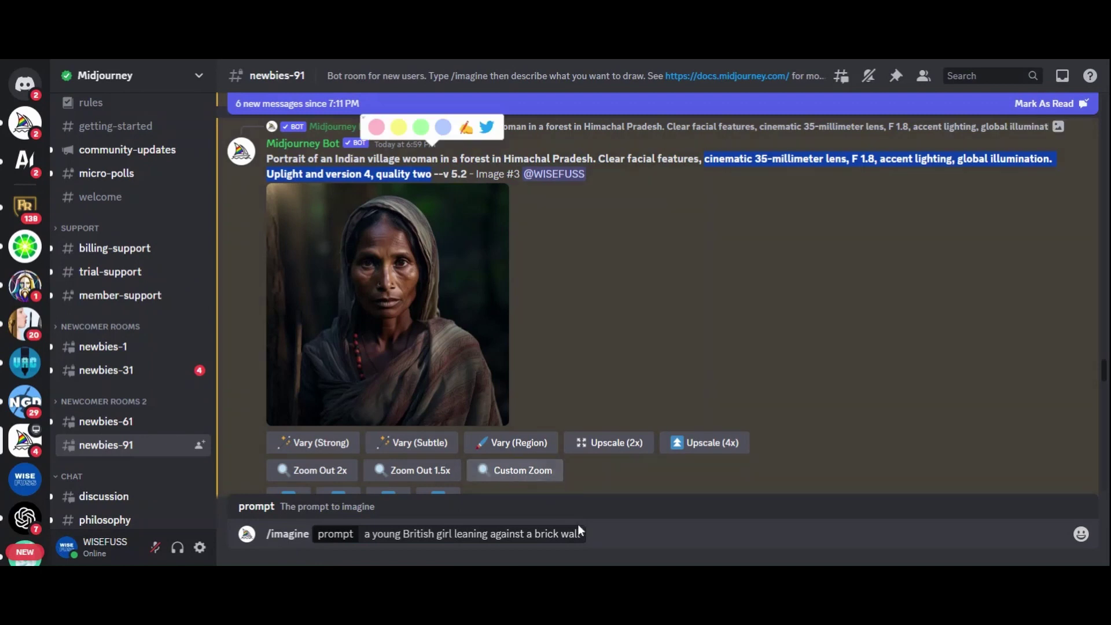
text(,)
text(cinematic 35-millimeter lens, F 1.8, accent lighting, global illumination. Uplight and version 4, quality two)
key(Return)
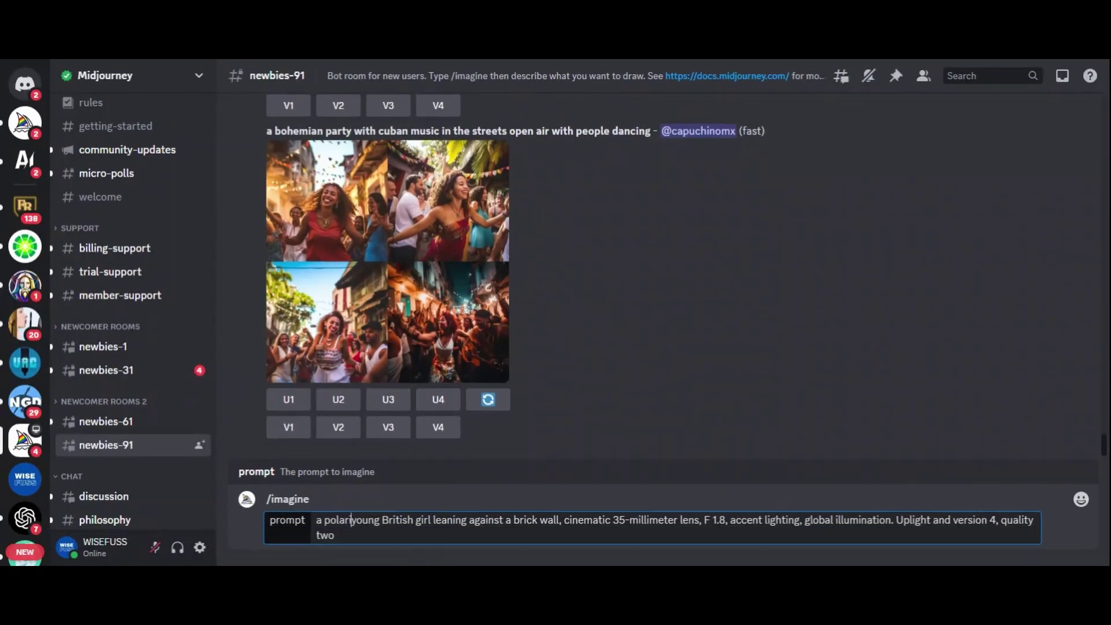
text(oid)
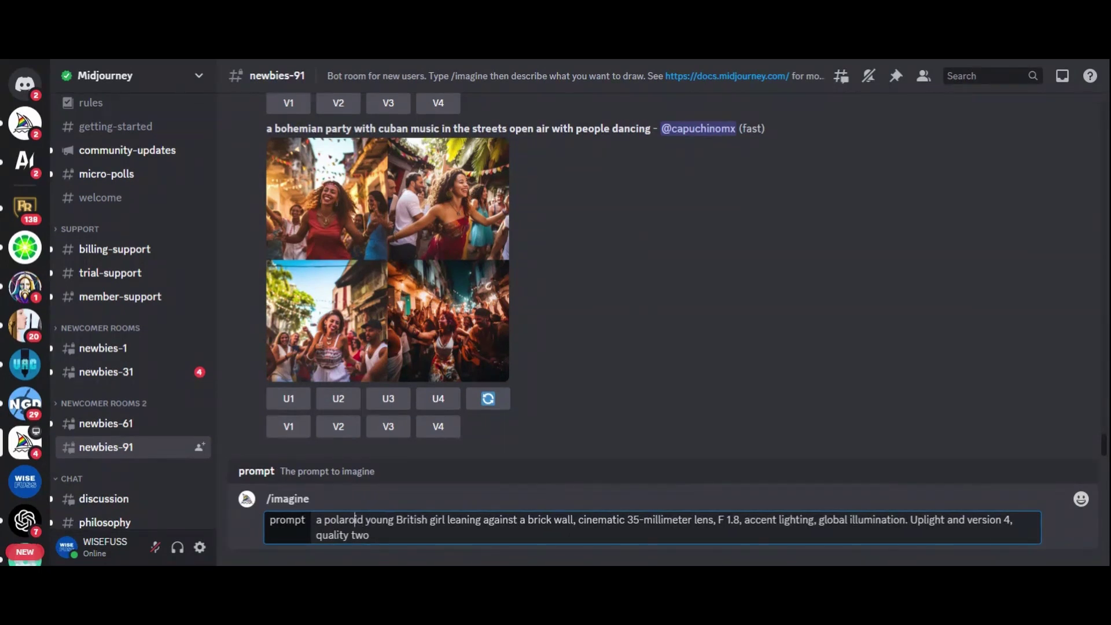
key(Return)
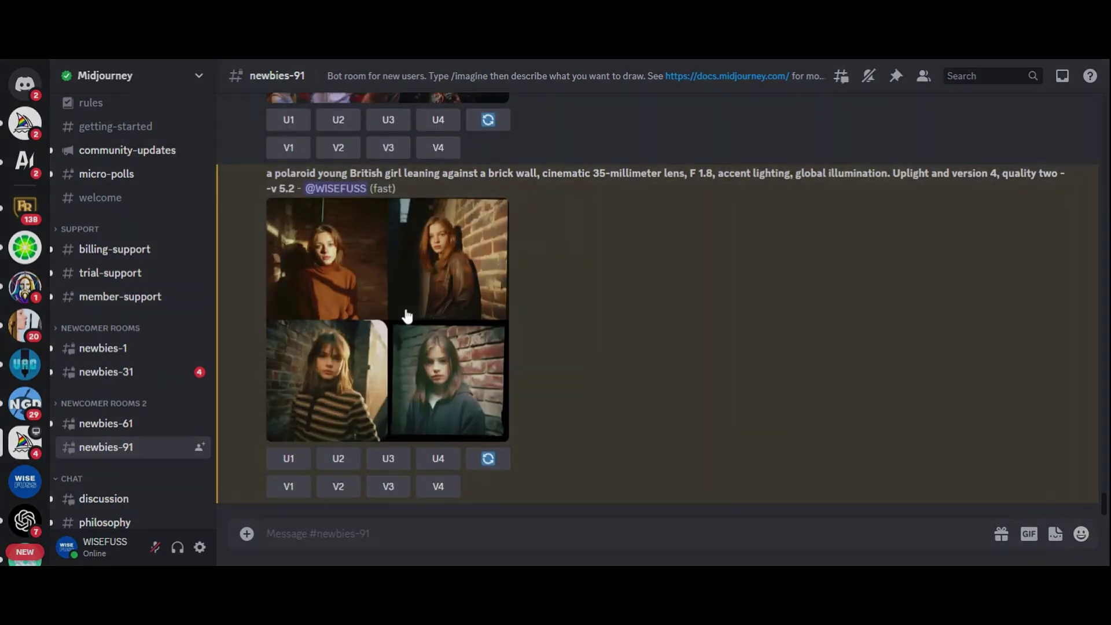
Step: View the finished polaroid girl grid and the 1980s mom grid enlarged
click(405, 315)
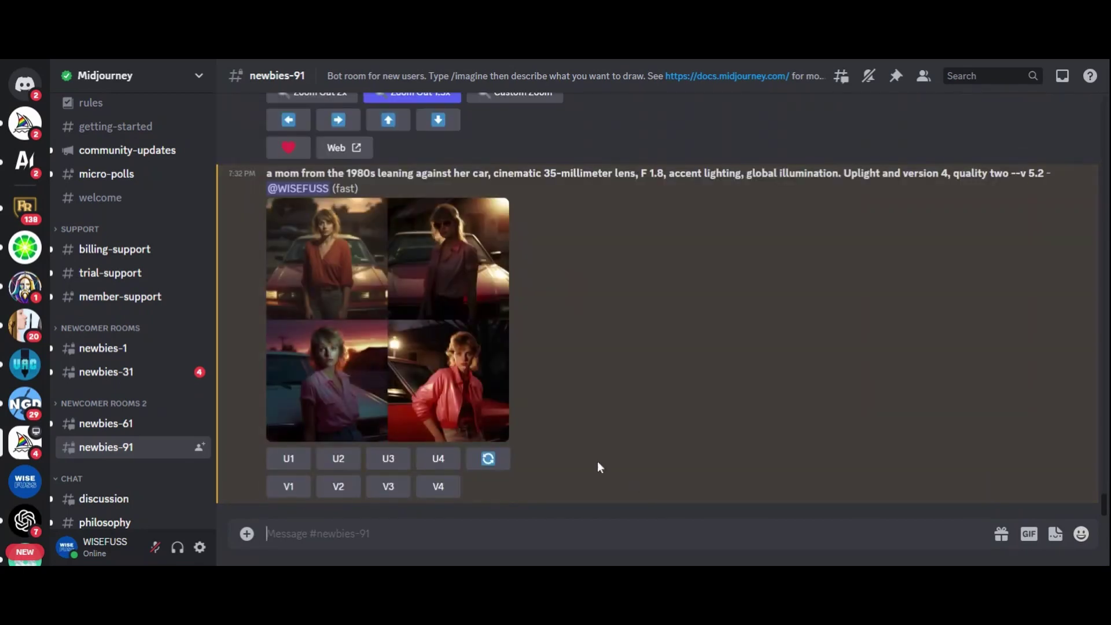
click(387, 341)
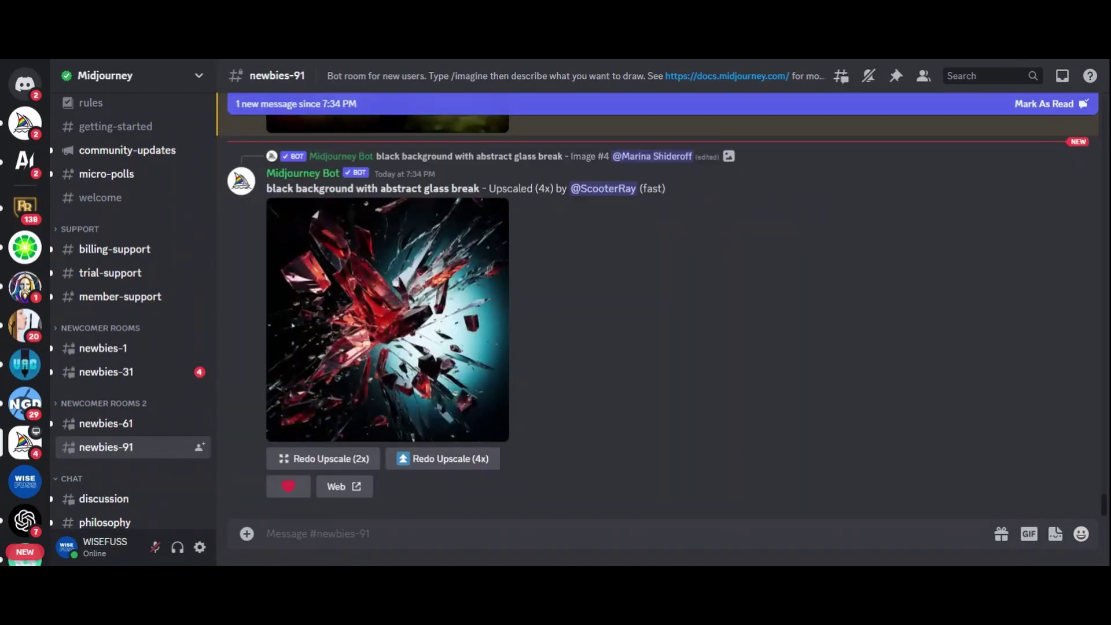
Step: Enlarge the finished four-image lush lake landscape grid
scroll(747, 364, up, 5)
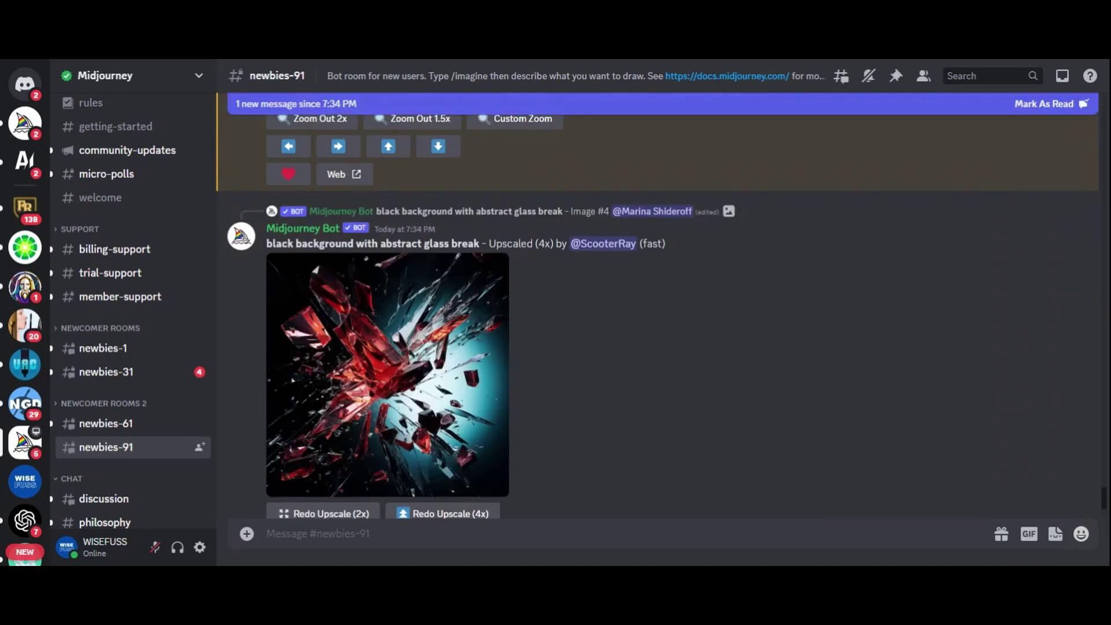
scroll(434, 315, down, 5)
click(434, 315)
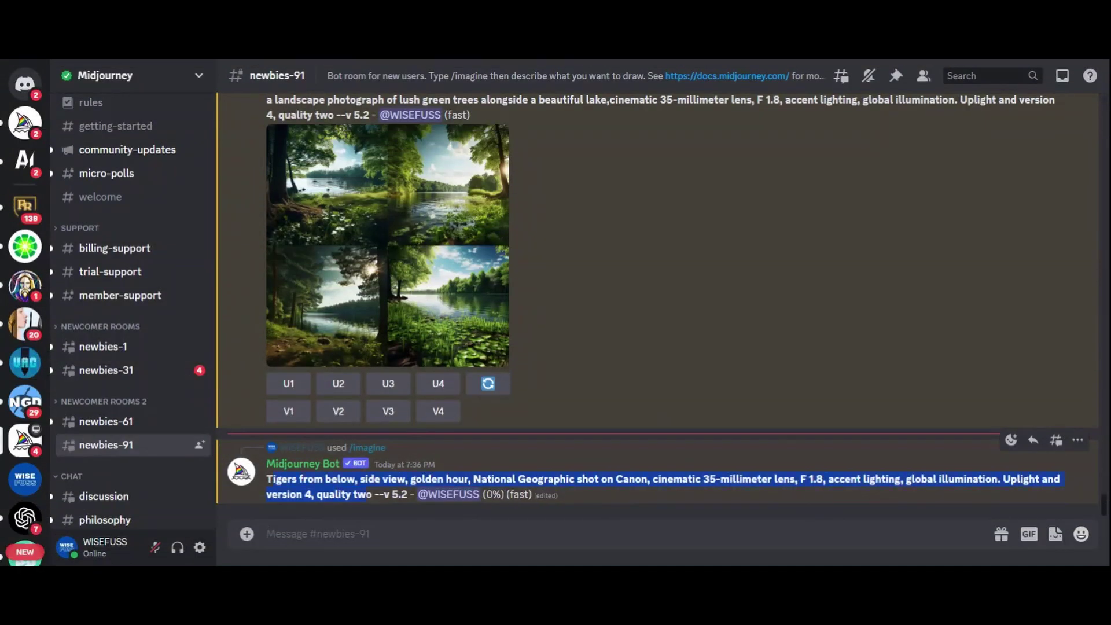
Step: Select the Tigers prompt text and enlarge the finished 'Tigers from below' grid
drag(532, 495, 266, 479)
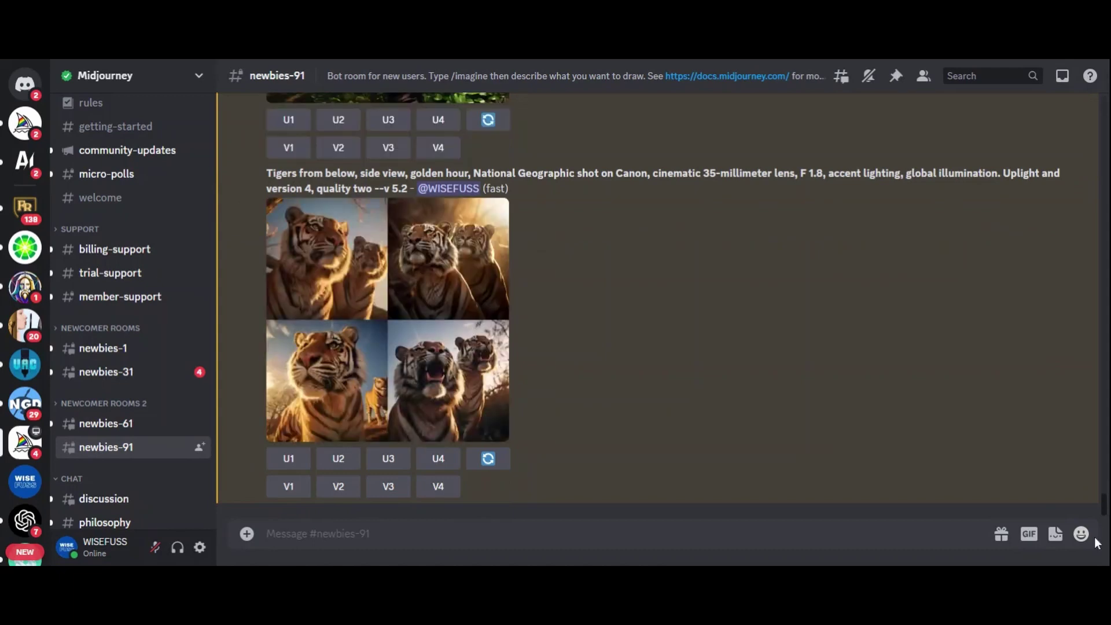
click(439, 308)
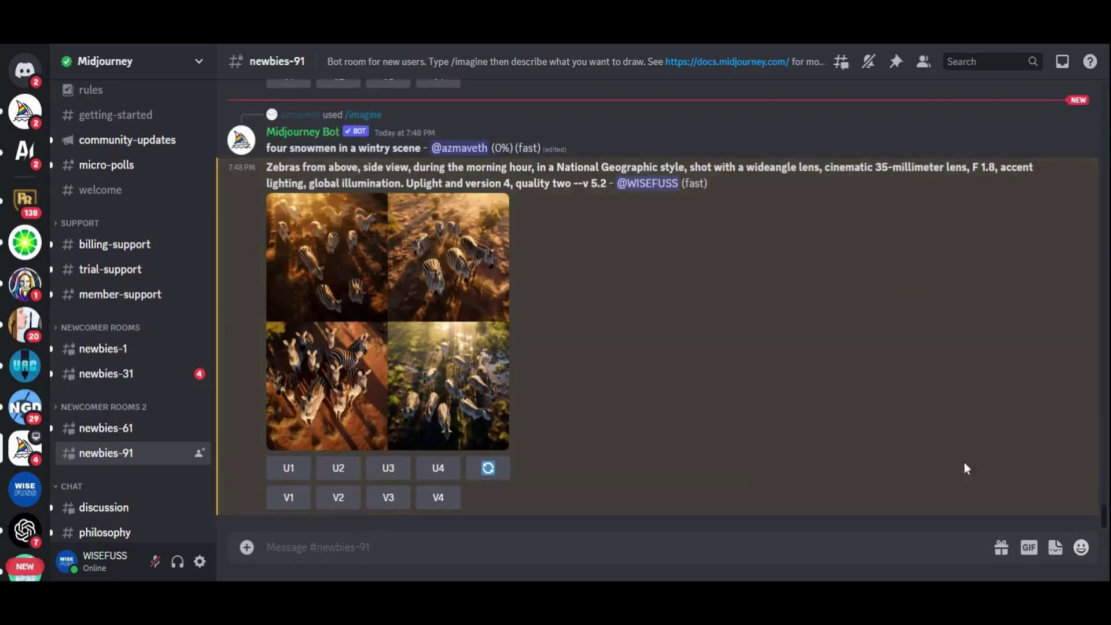
Step: Enlarge the zebras-from-above grid, close and reopen it, then send the next imagine prompt
click(380, 328)
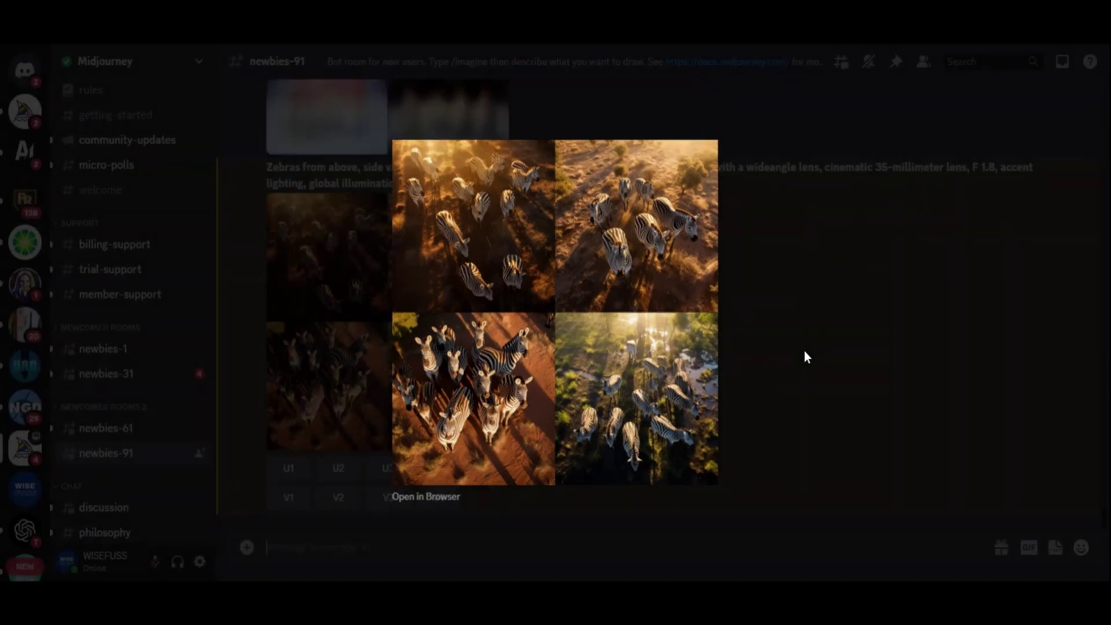
click(804, 349)
click(416, 329)
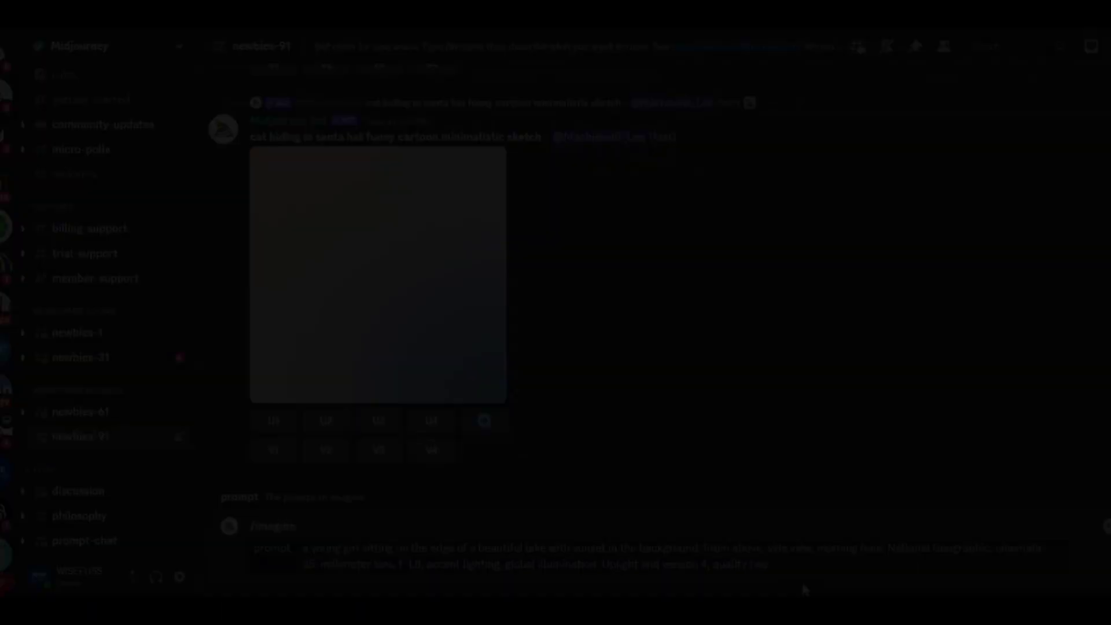
key(Return)
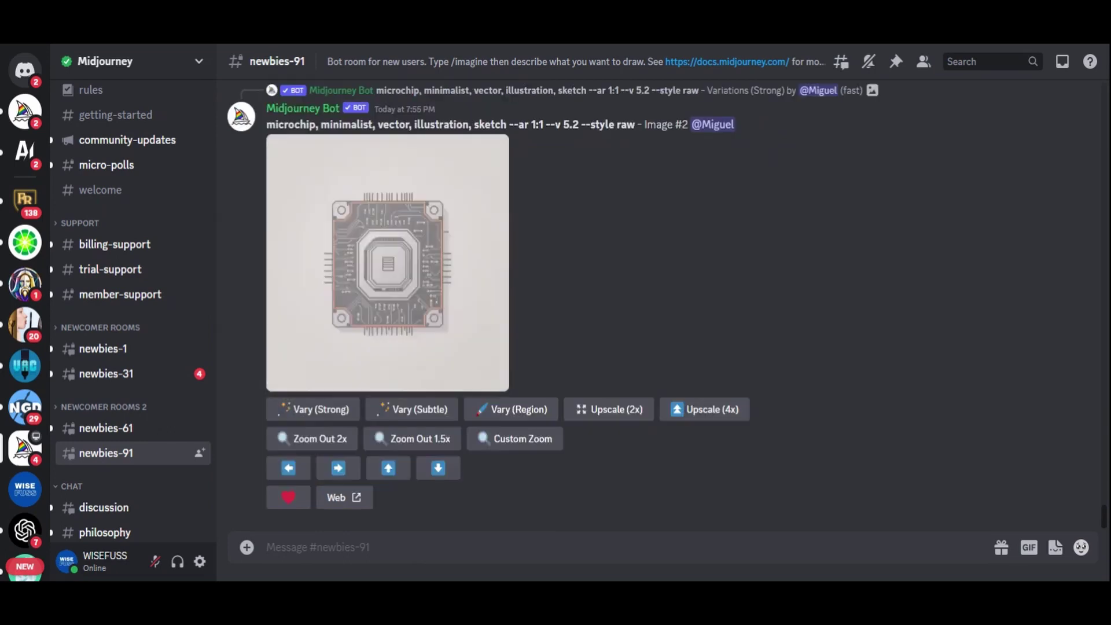
Step: Enlarge the finished four-image grid of the girl sitting by the sunset lake
scroll(1104, 509, up, 10)
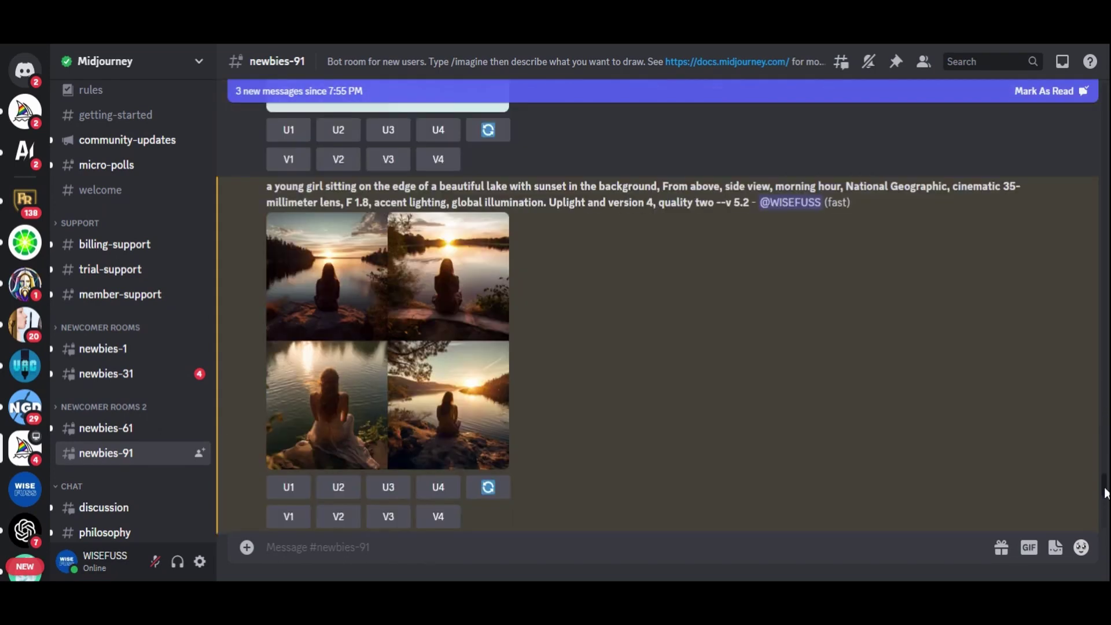
click(439, 298)
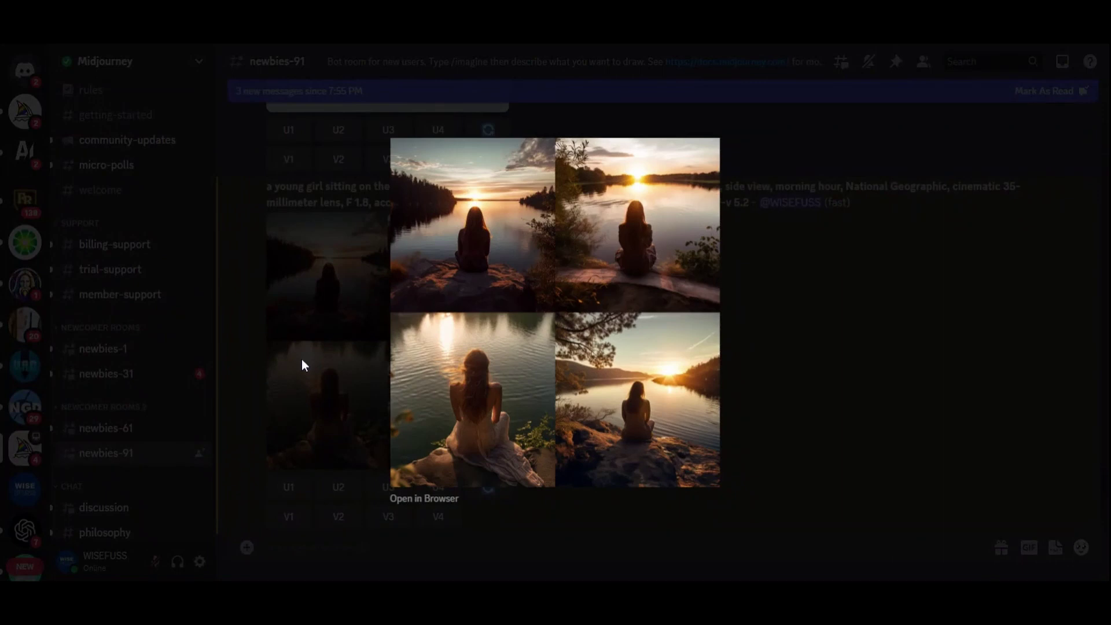